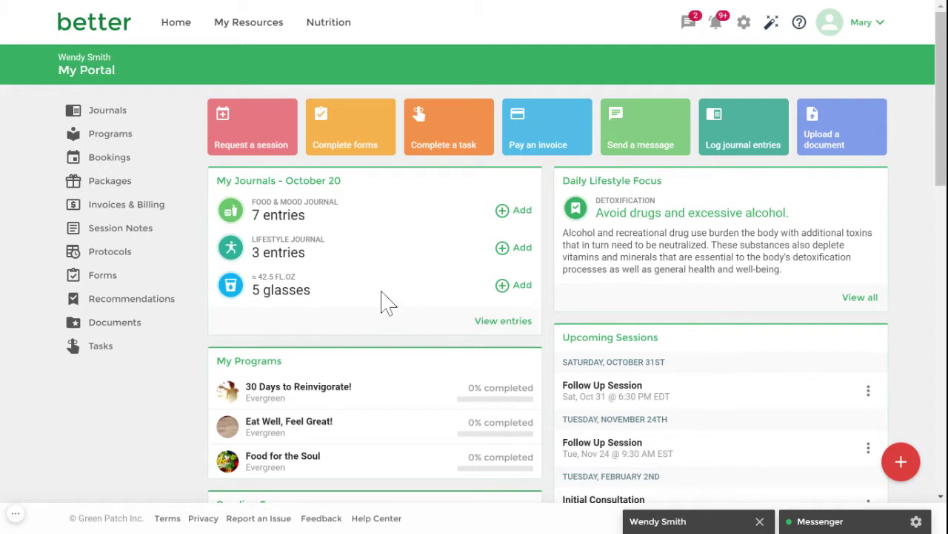
Look at the food entry form and the quick-log options available from the portal home page, adding nothing.
click(521, 214)
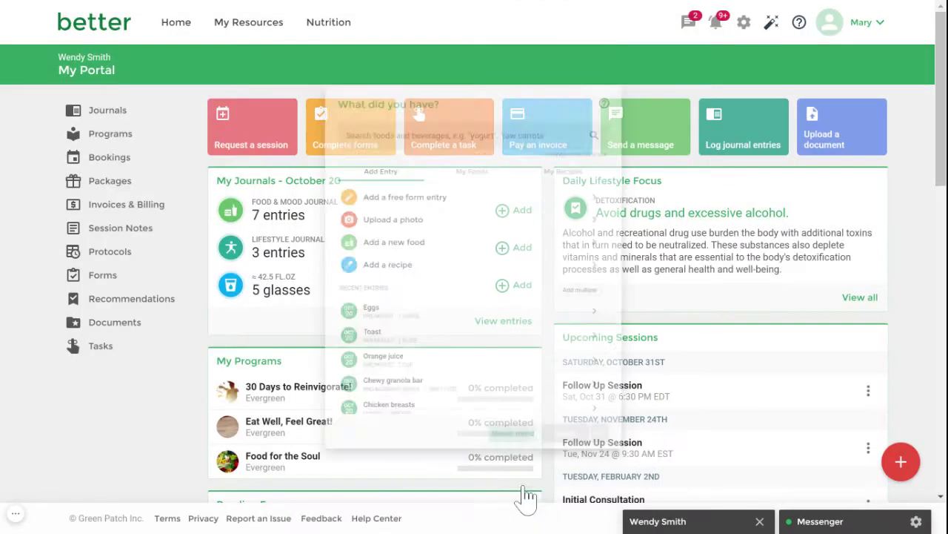
click(524, 492)
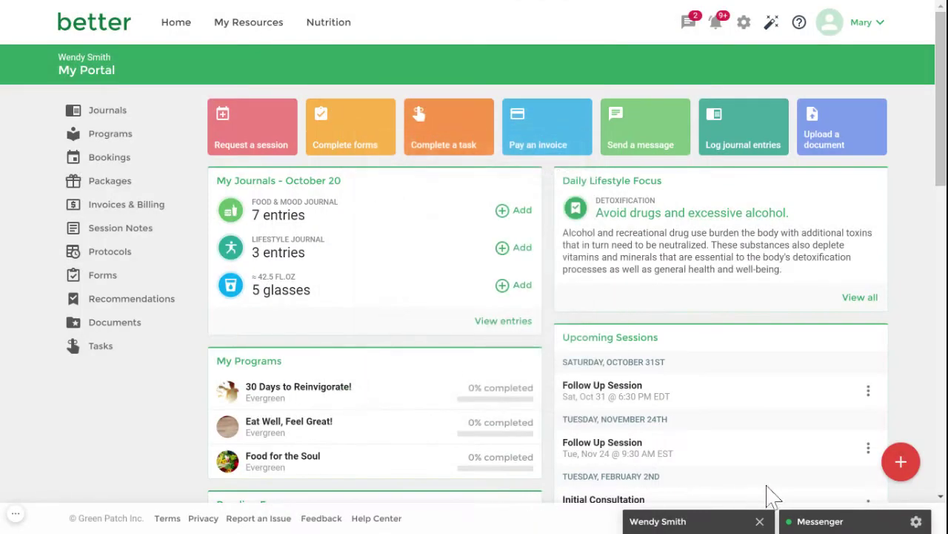
click(901, 462)
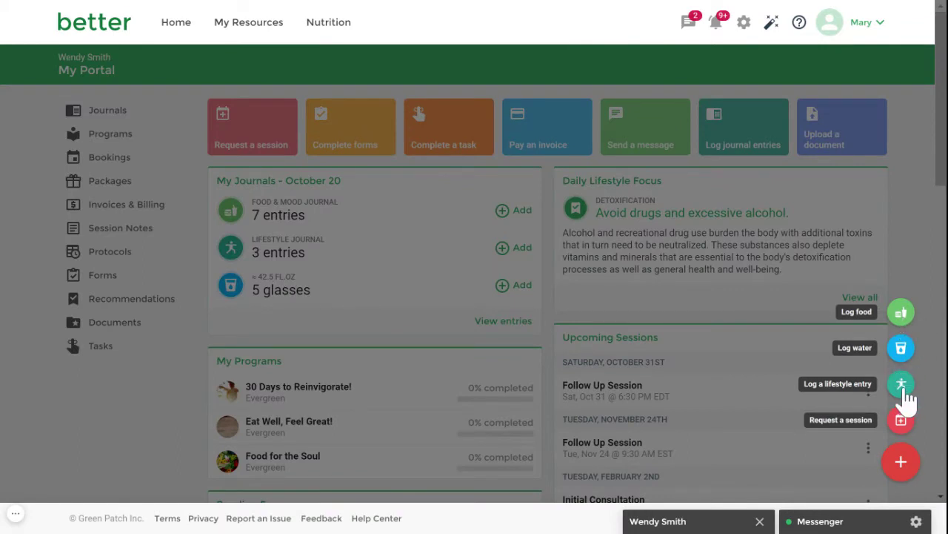
click(447, 325)
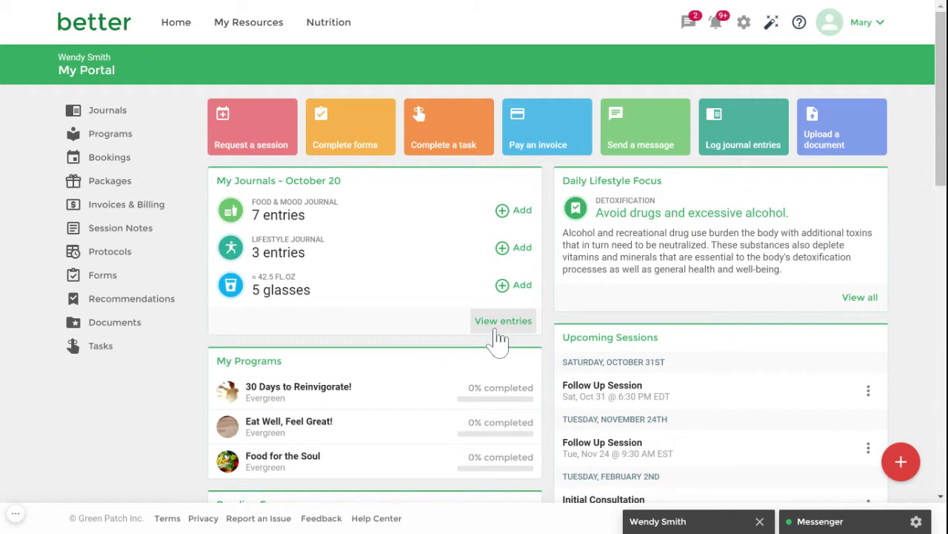
Open the journals page and look through all entries logged for October 20, 2020.
click(266, 37)
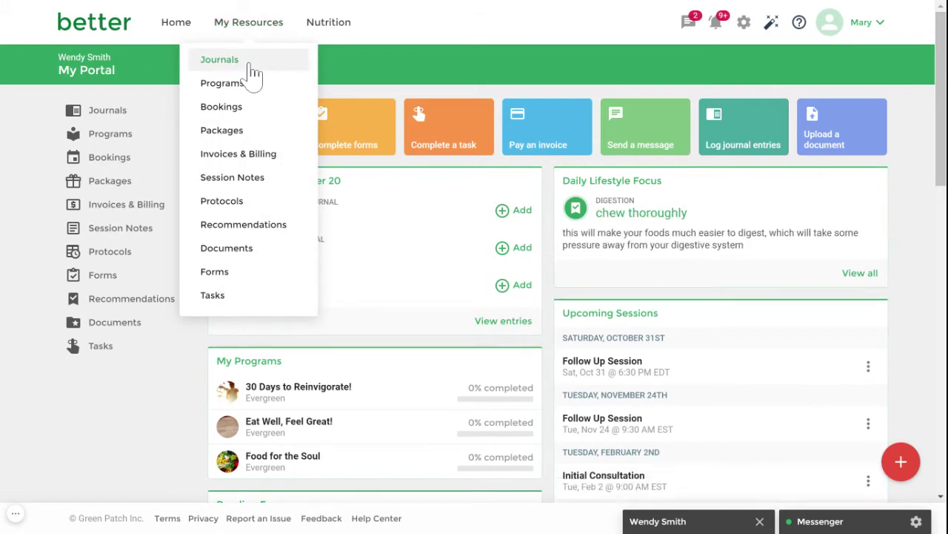
click(250, 65)
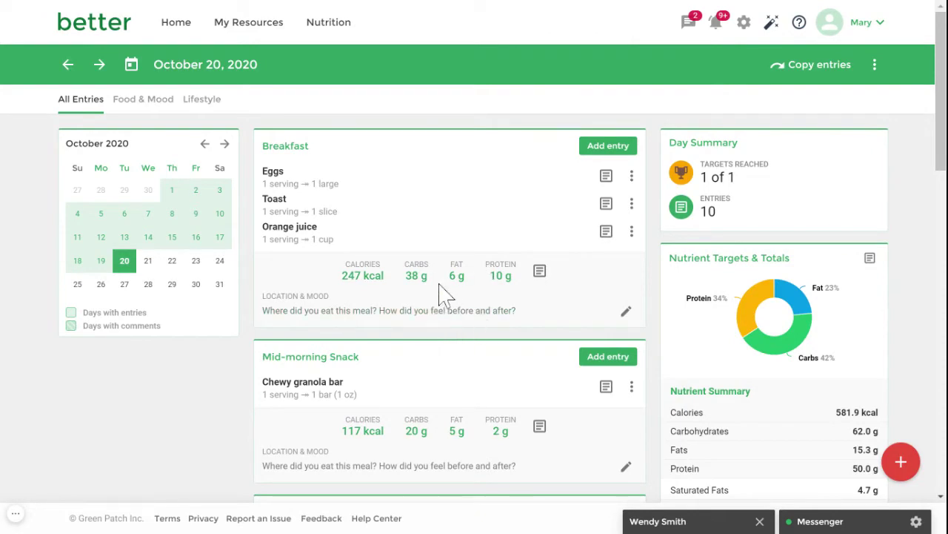
scroll(448, 292, down, 10)
scroll(468, 271, down, 5)
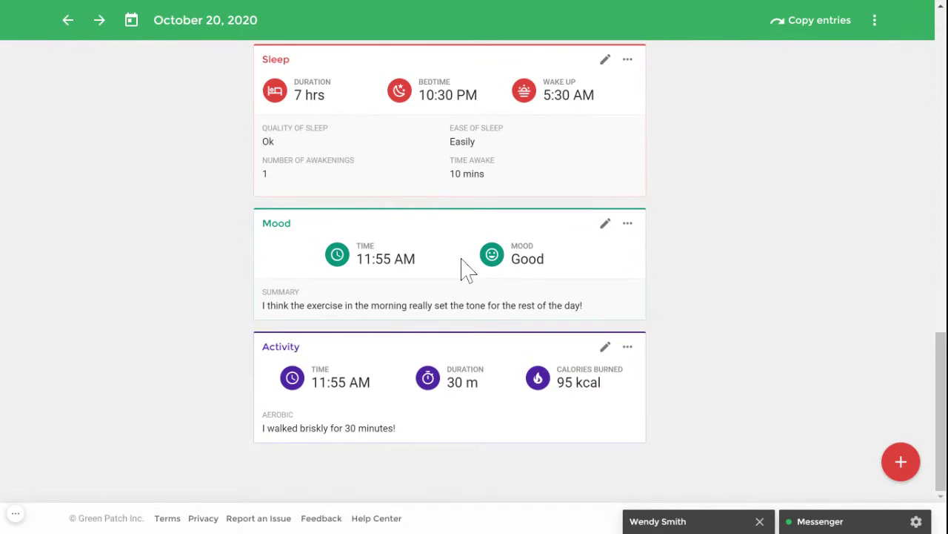
scroll(464, 269, up, 10)
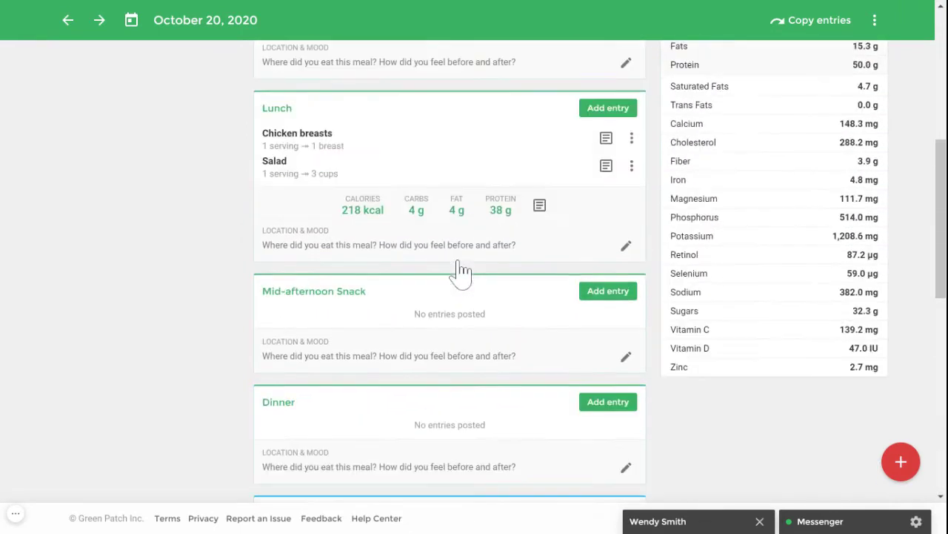
scroll(459, 270, up, 5)
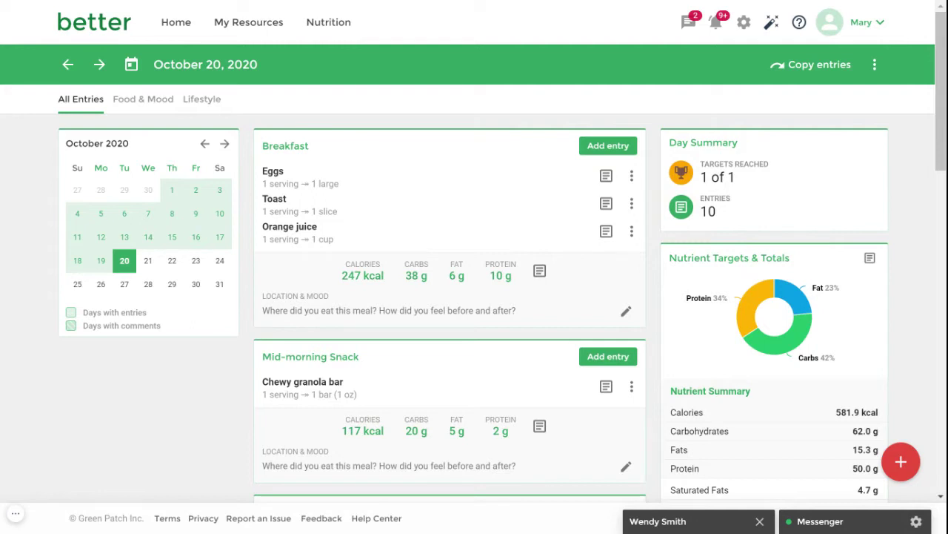
Examine the day's nutrient targets and totals, along with the meal, water, sleep, mood and activity entries.
scroll(733, 233, down, 2)
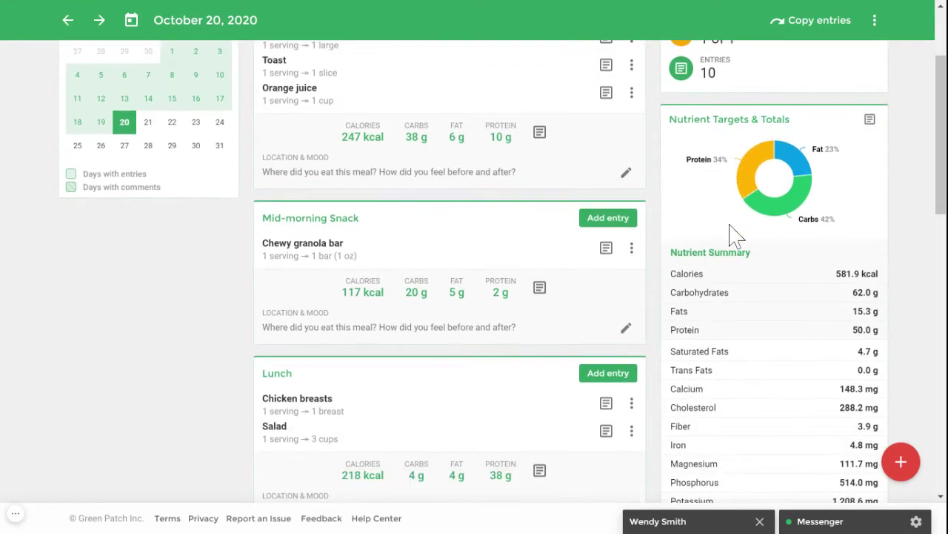
scroll(734, 233, down, 2)
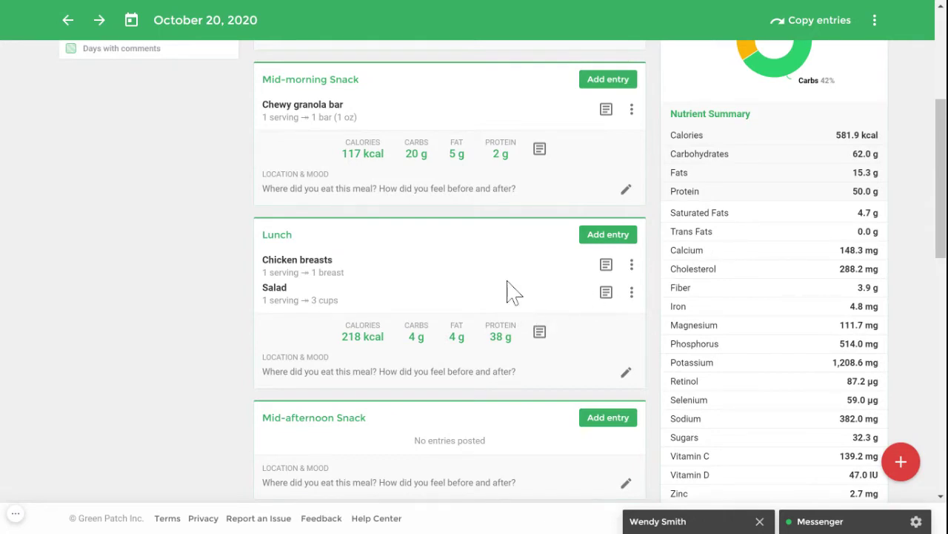
scroll(508, 290, down, 6)
scroll(509, 290, down, 4)
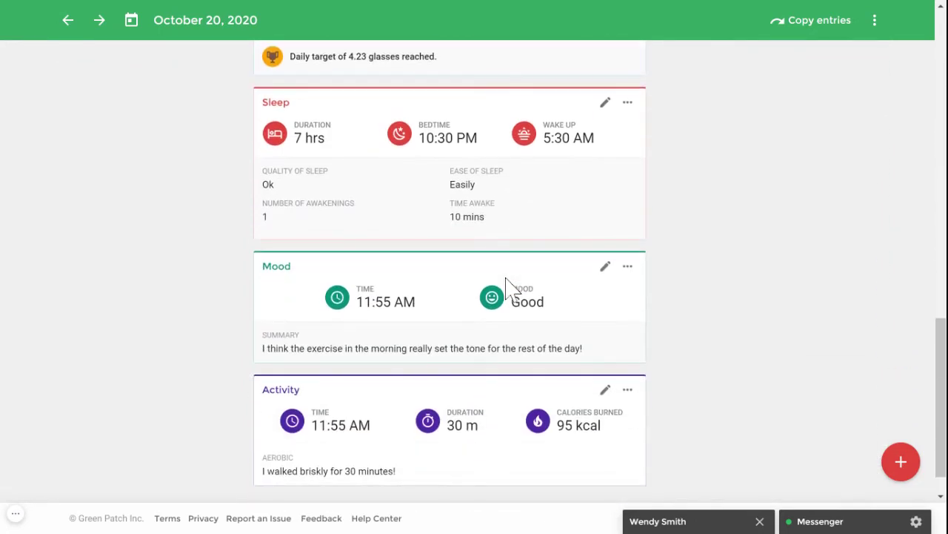
scroll(552, 456, up, 12)
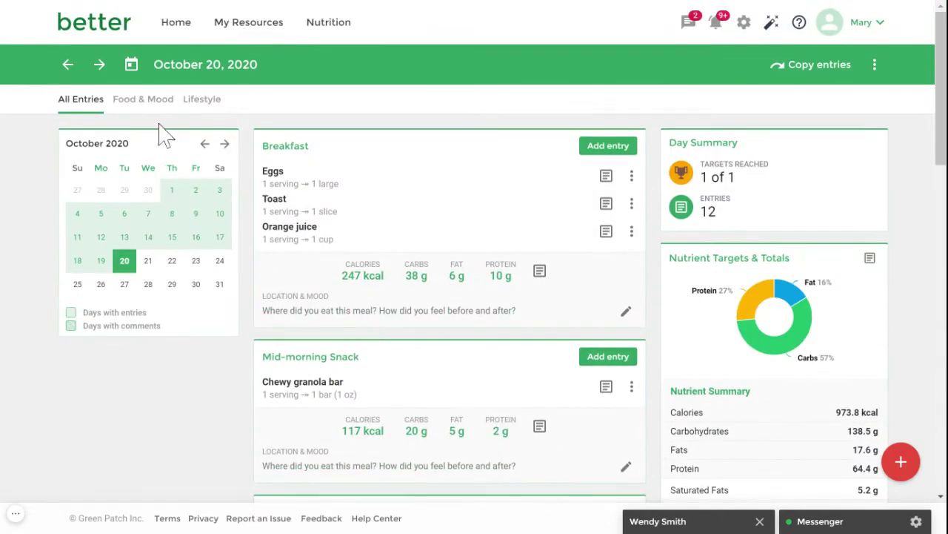
In the Food & Mood journal, log pasta for lunch on 10/20/2020 as 1 serving of 1 cup spaghetti not packed, and continue to another entry.
click(153, 108)
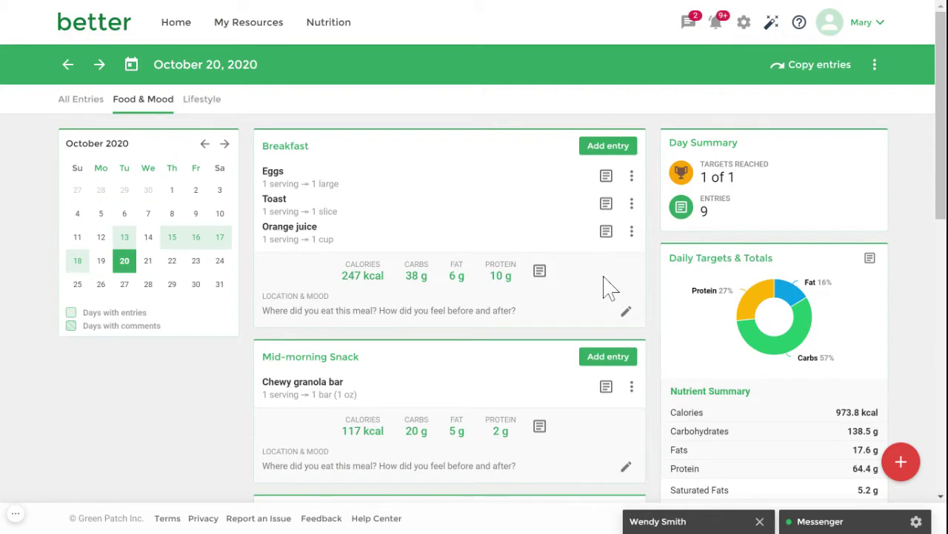
scroll(607, 284, down, 7)
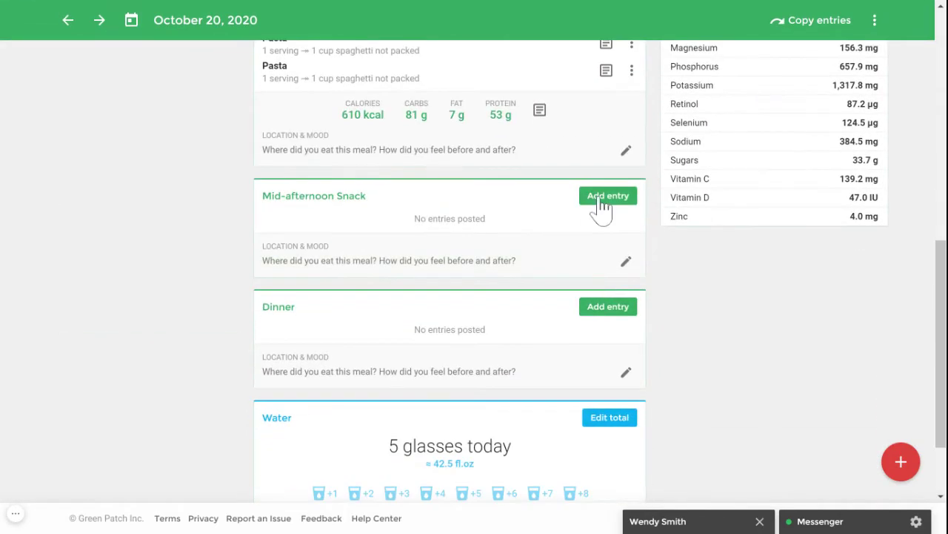
click(901, 461)
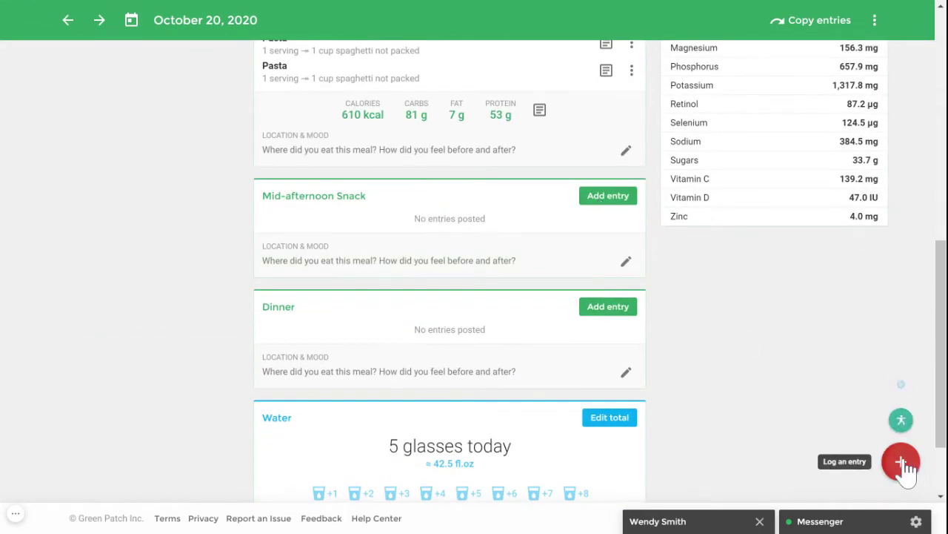
click(909, 357)
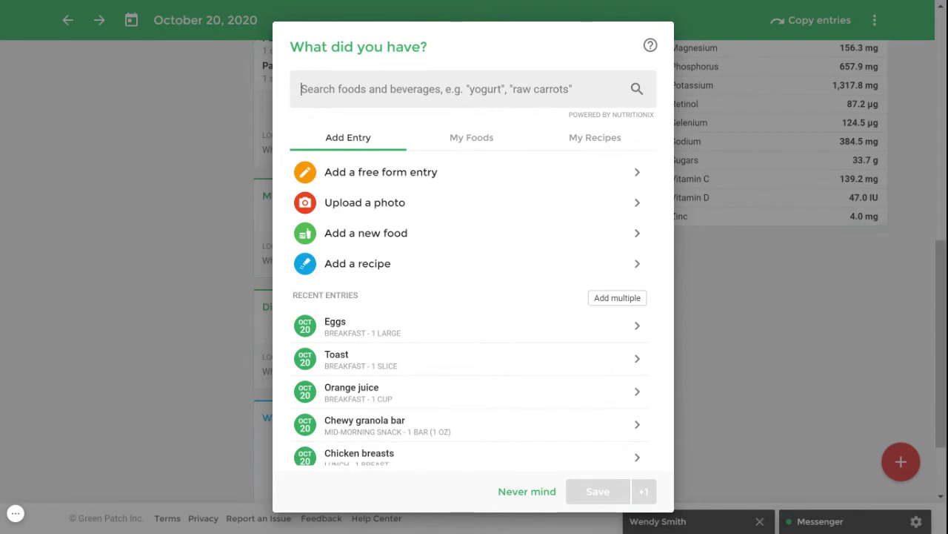
text(past)
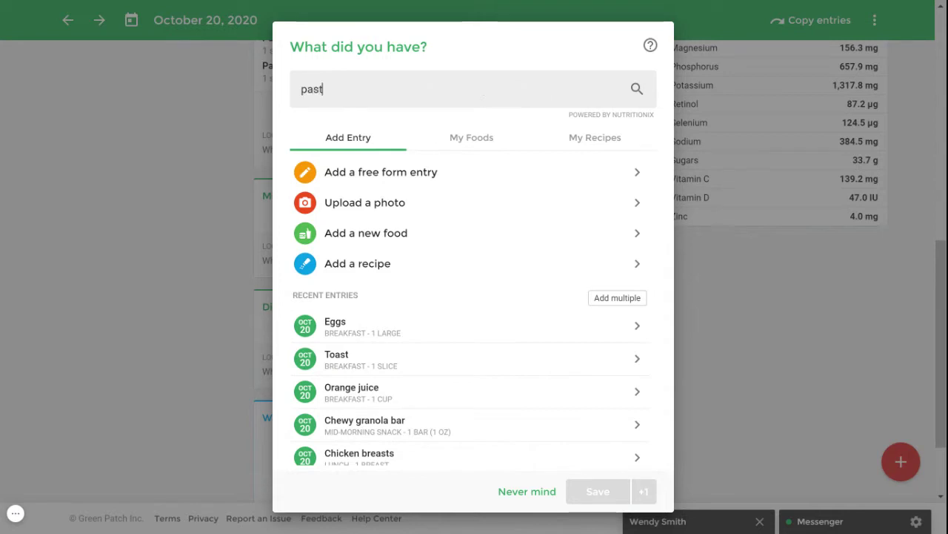
text(a)
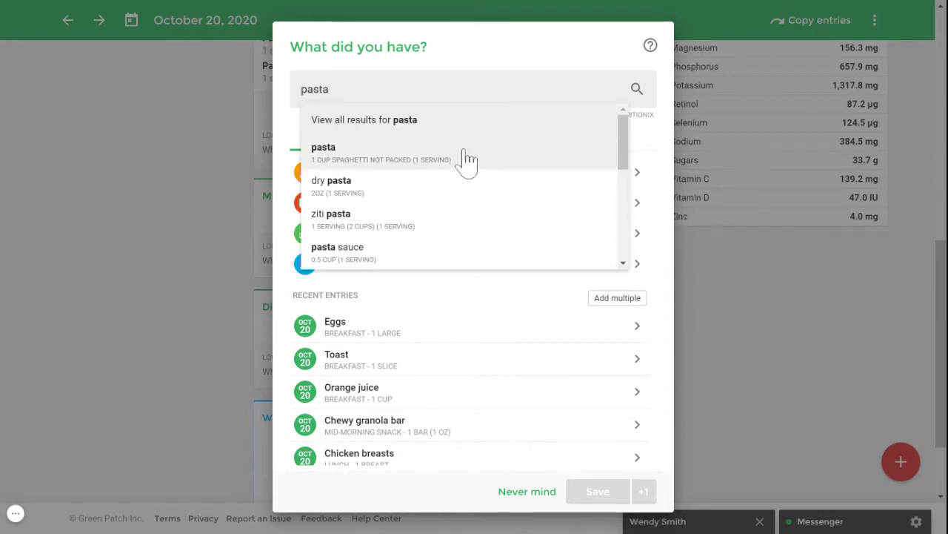
click(466, 158)
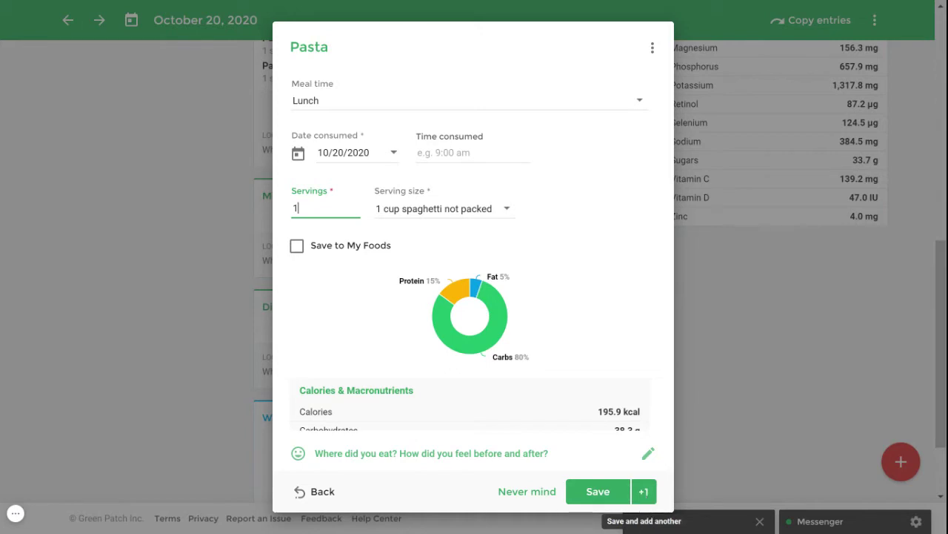
click(642, 498)
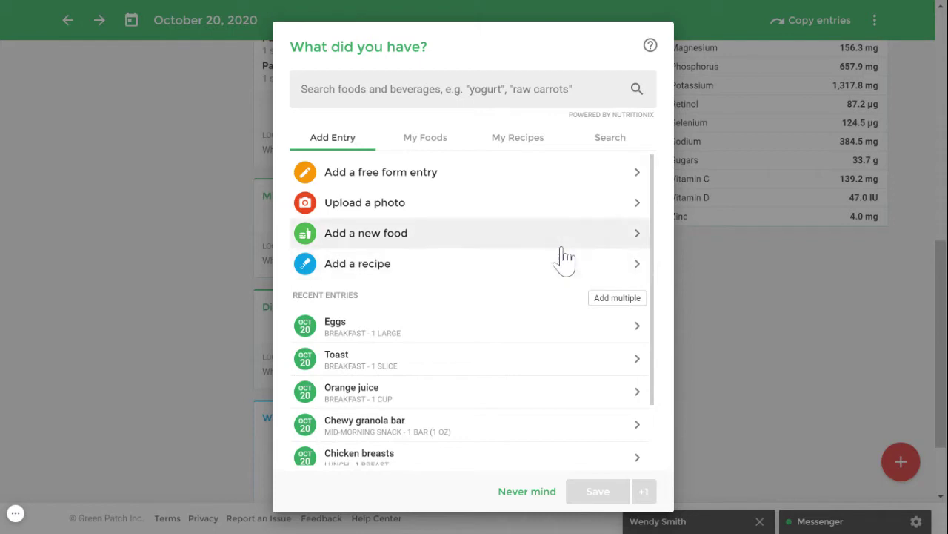
Try a free-form lunch entry described as pasta using the suggested nutrient data, leaving the form without saving.
click(452, 185)
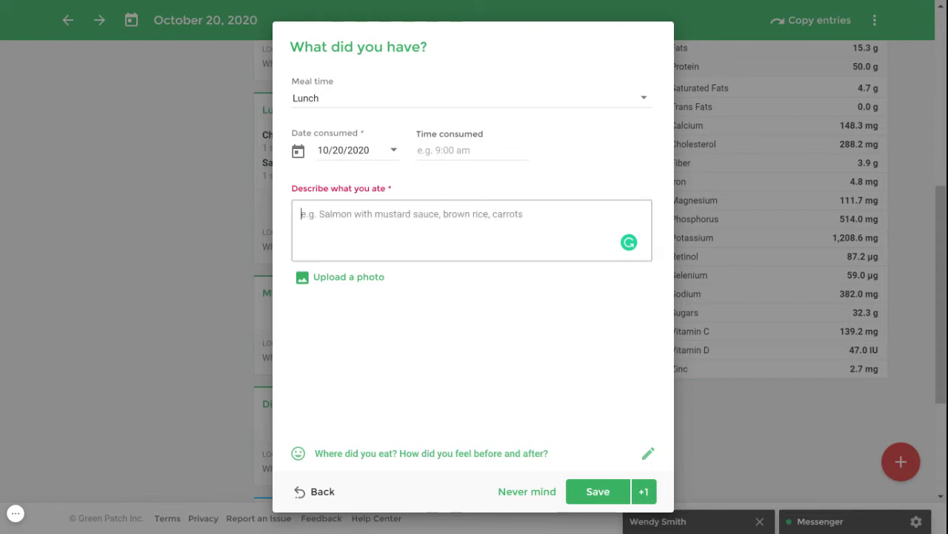
text(pasta)
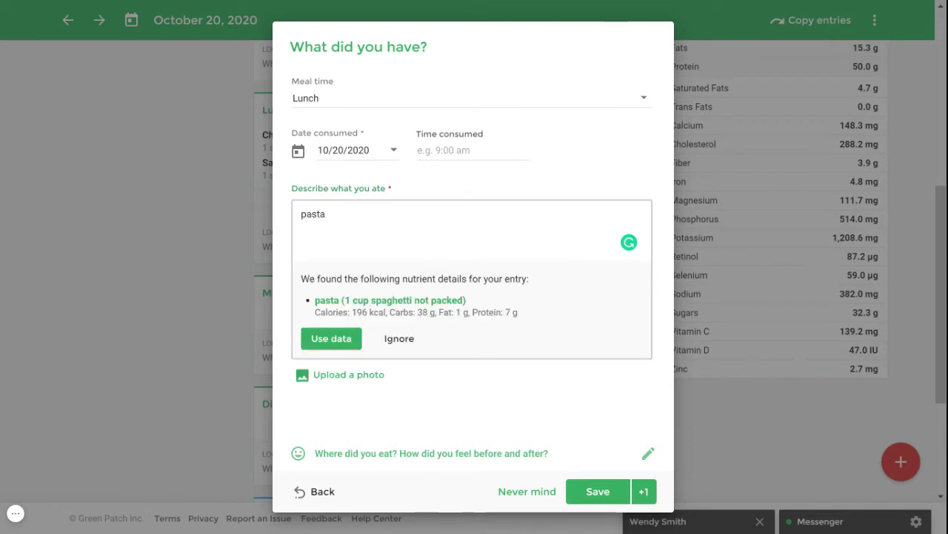
click(343, 340)
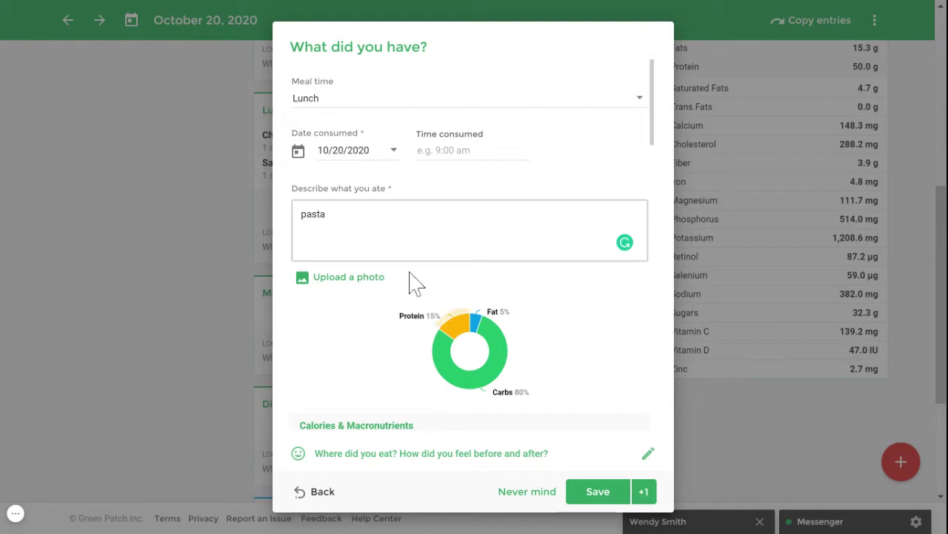
click(321, 494)
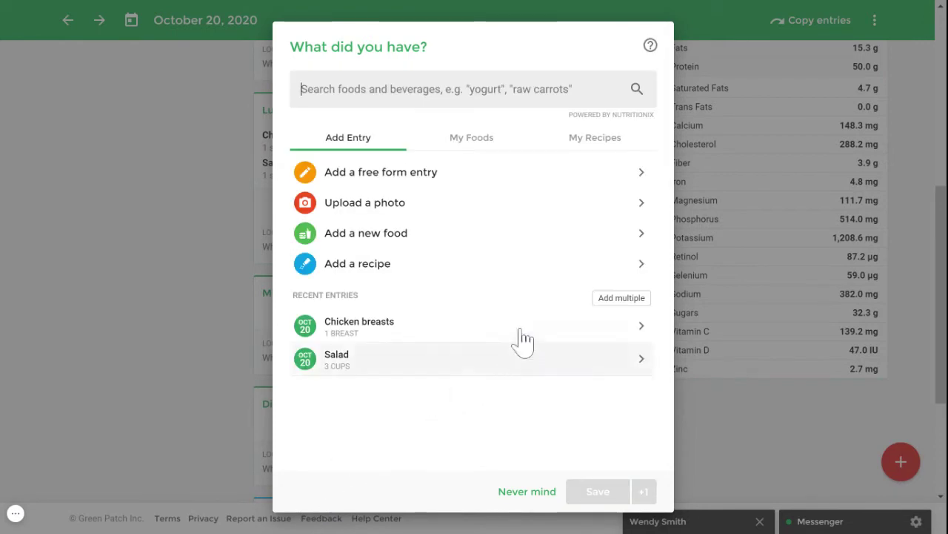
Look through the details and nutrient fields of the form for adding a new food, and exit without adding an entry.
click(440, 244)
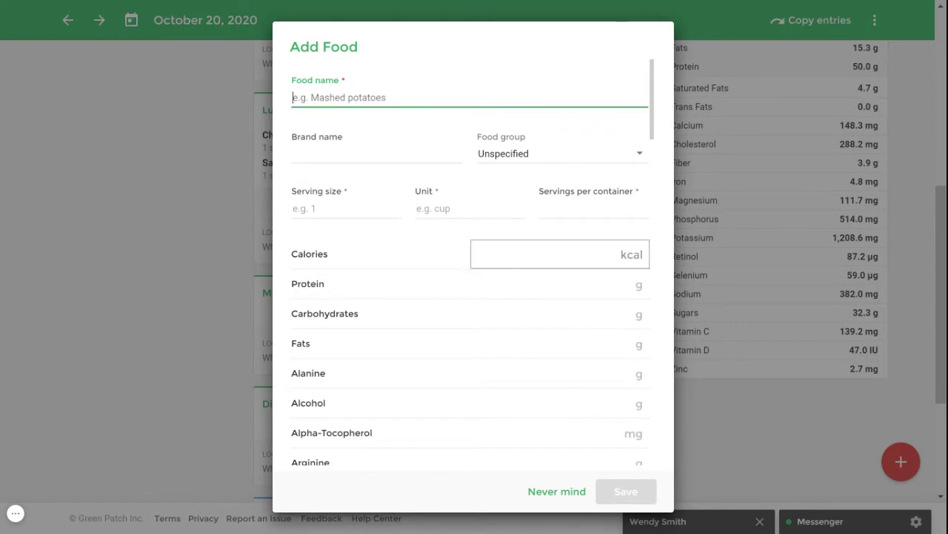
scroll(478, 255, down, 2)
scroll(478, 252, down, 4)
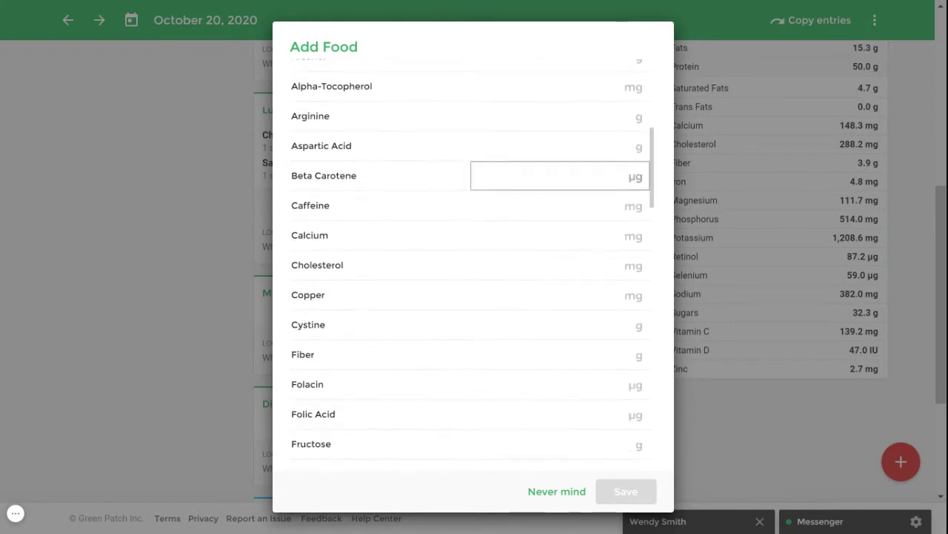
click(555, 494)
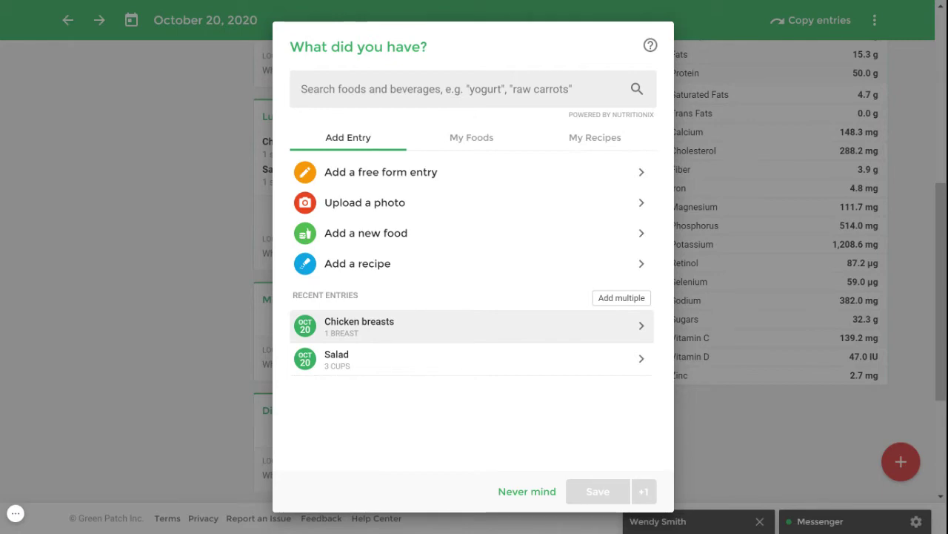
click(527, 493)
Set up a copy of the breakfast and water entries from 10/20/2020, excluding the mid-morning snack and lunch, but cancel it.
click(815, 24)
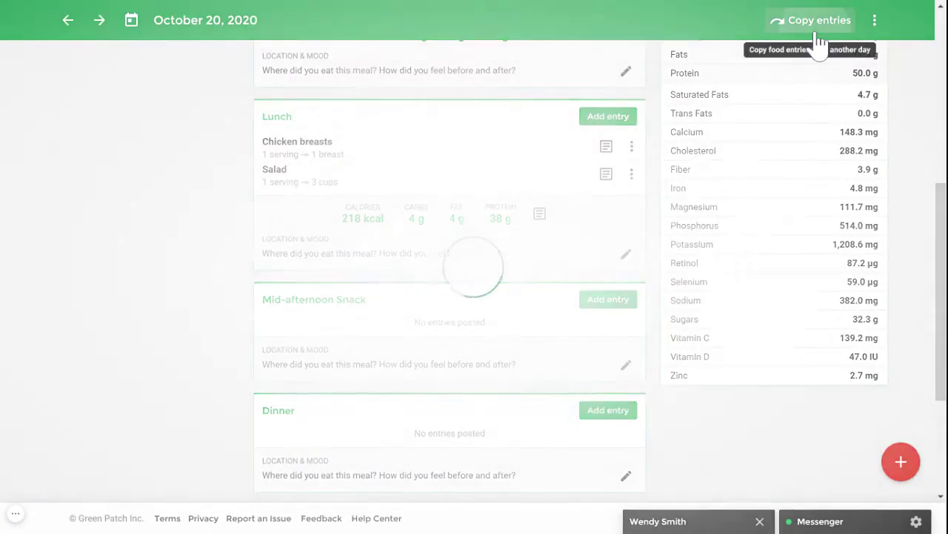
click(430, 268)
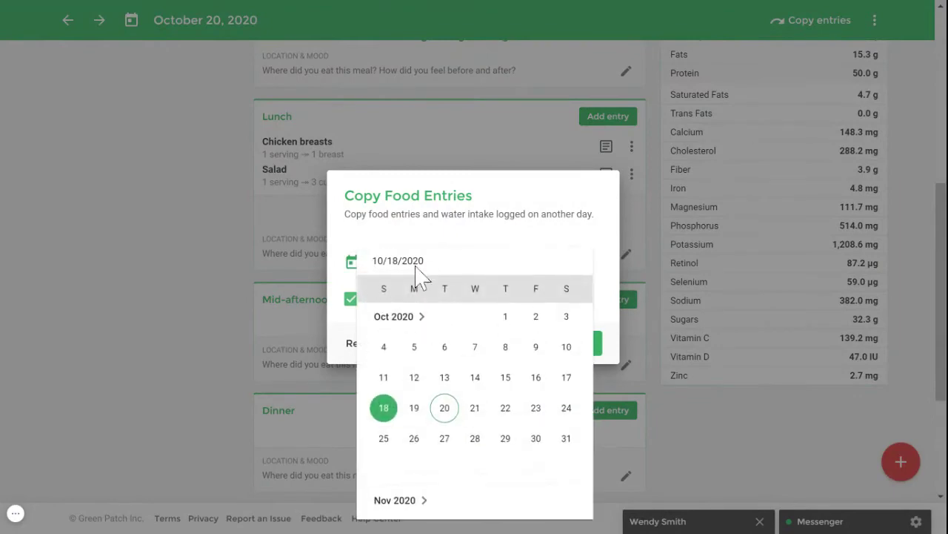
click(442, 408)
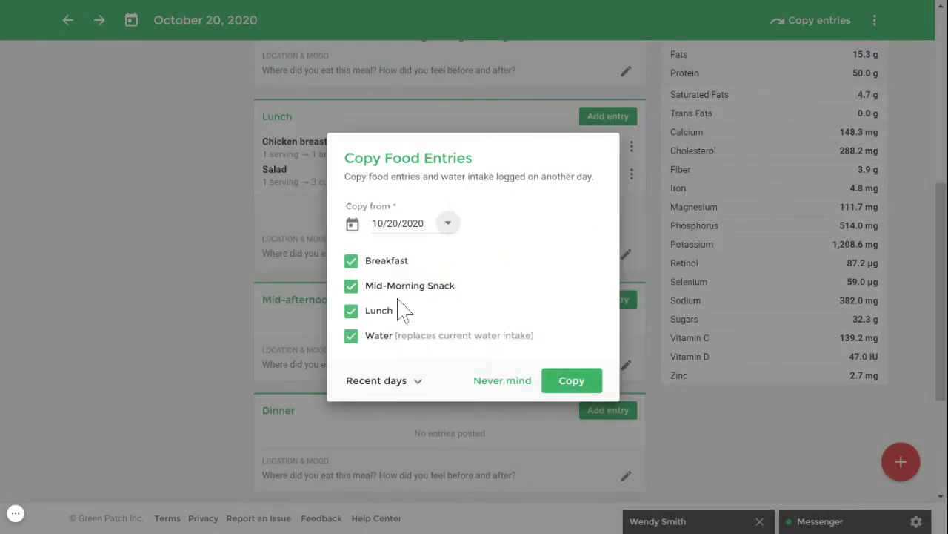
click(383, 288)
click(384, 315)
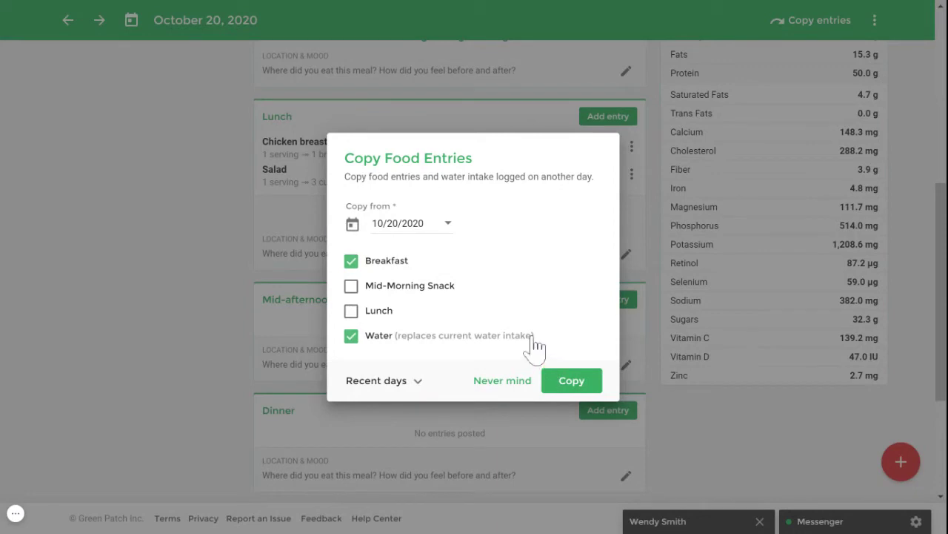
click(501, 382)
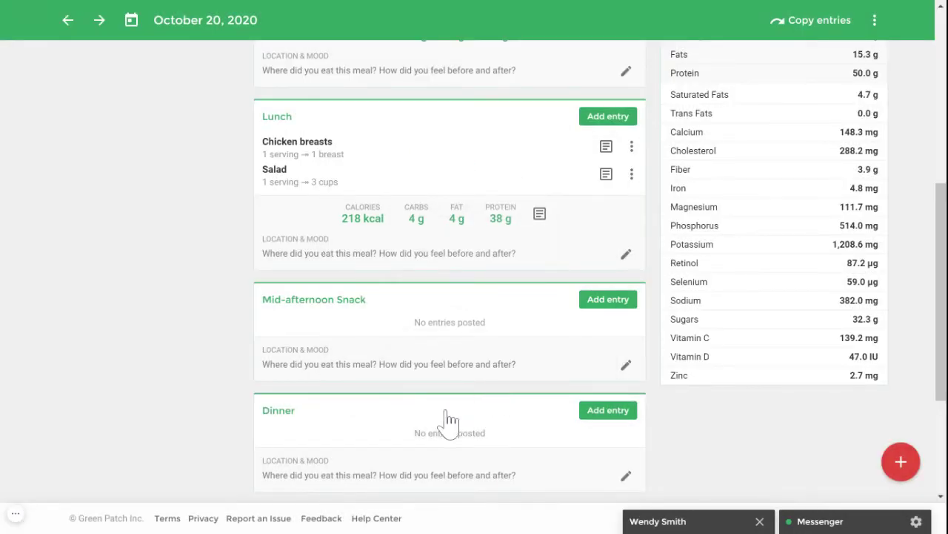
Examine the nutrient breakdown of the salad logged for lunch, including its lipids and protein.
click(607, 177)
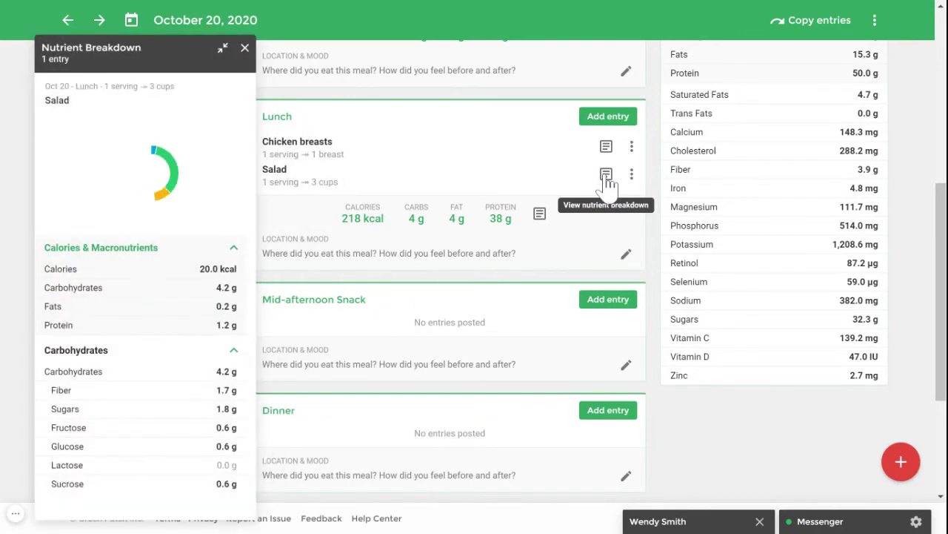
scroll(245, 170, down, 6)
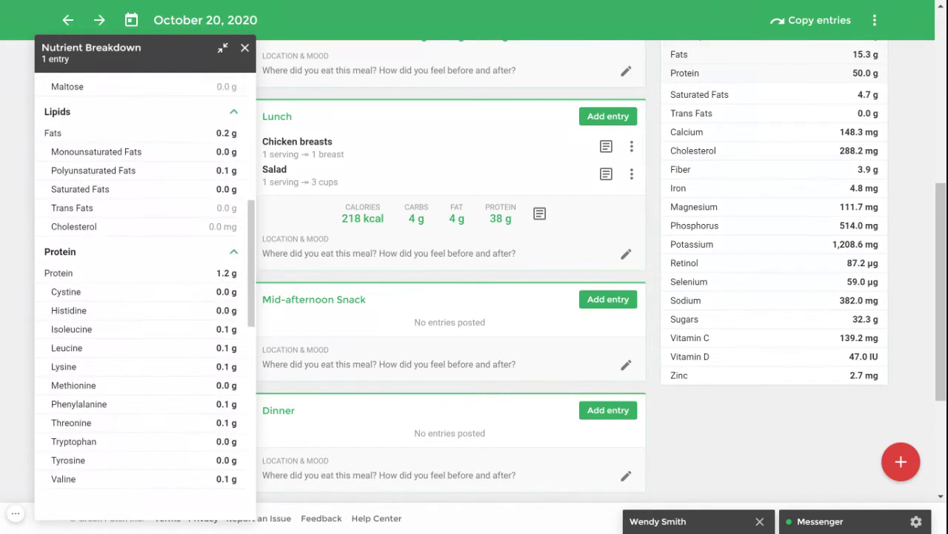
Close the nutrient breakdown and look over the location, hunger and mood questions of the lunch summary, leaving it without saving.
click(244, 49)
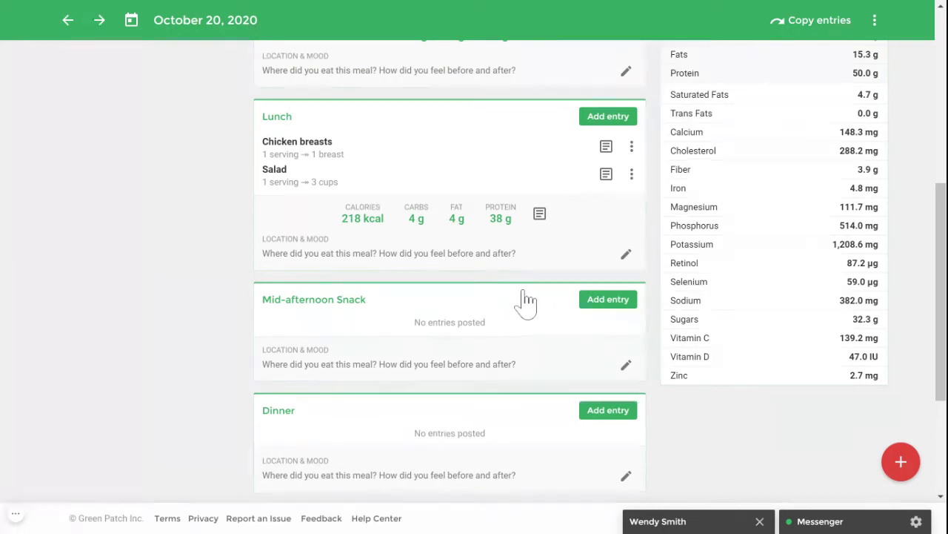
click(626, 255)
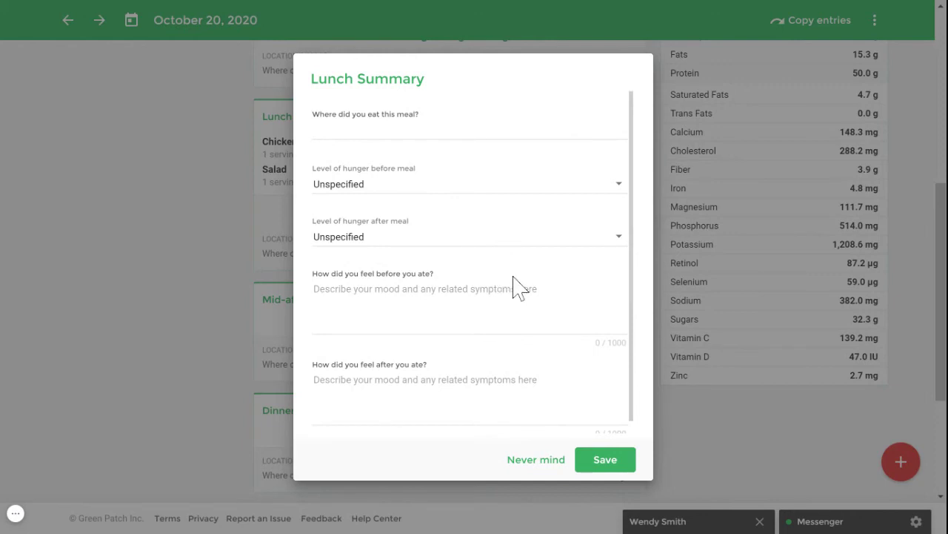
click(540, 464)
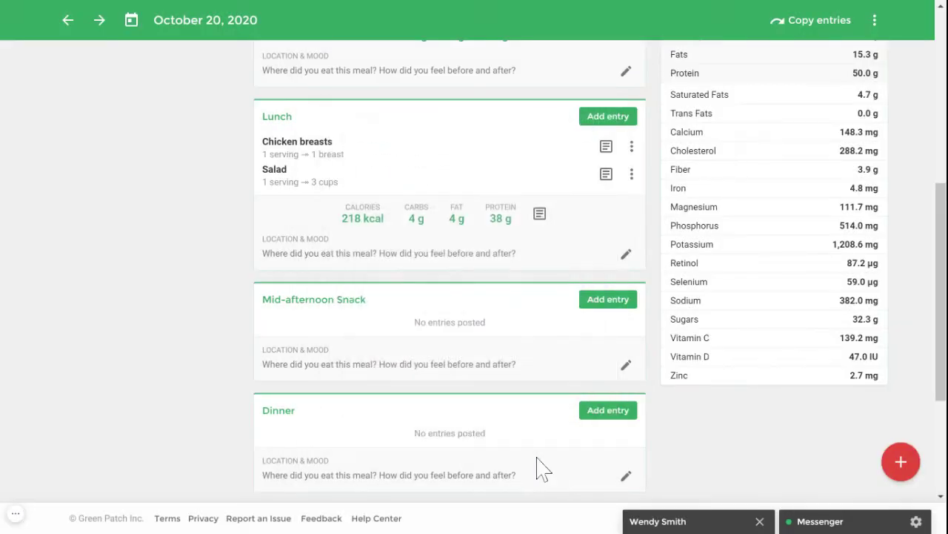
Record the day's water intake and save the total as 7 glasses.
scroll(504, 278, down, 3)
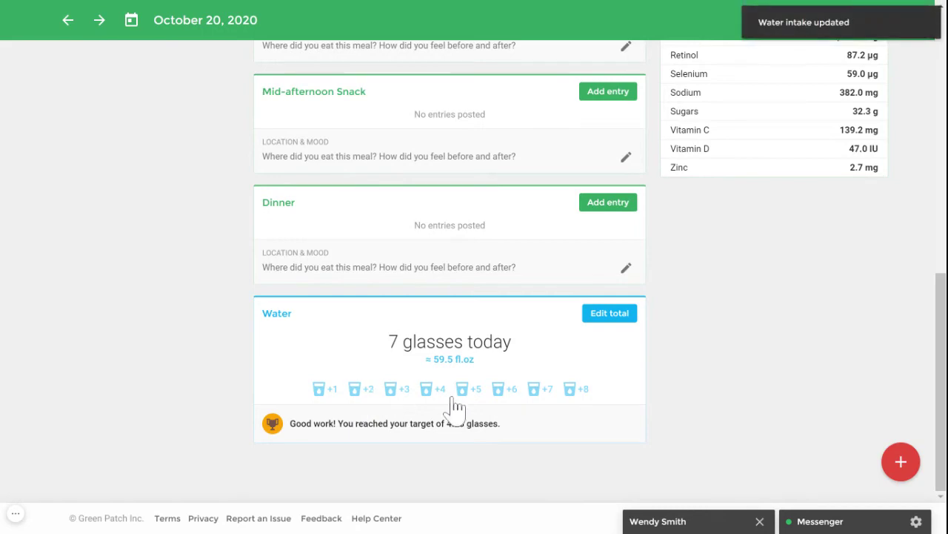
click(617, 315)
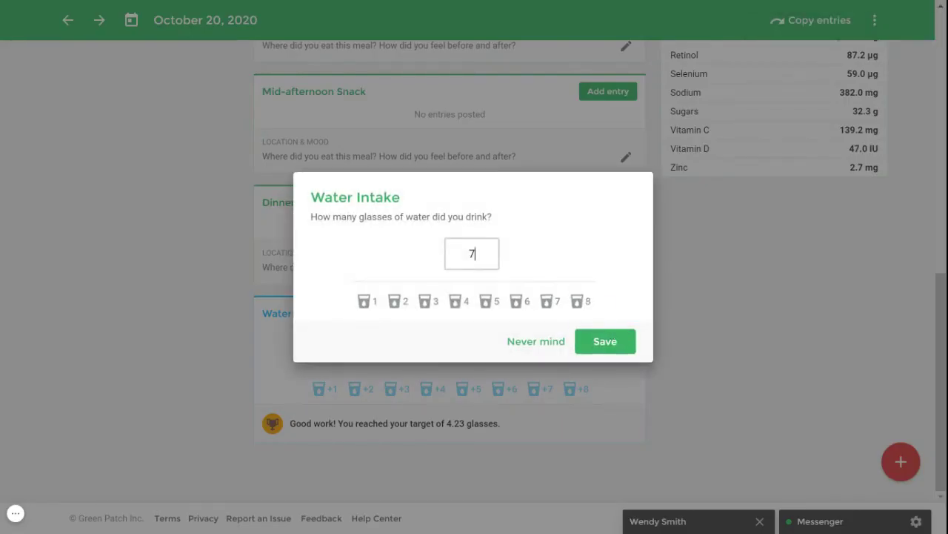
click(607, 349)
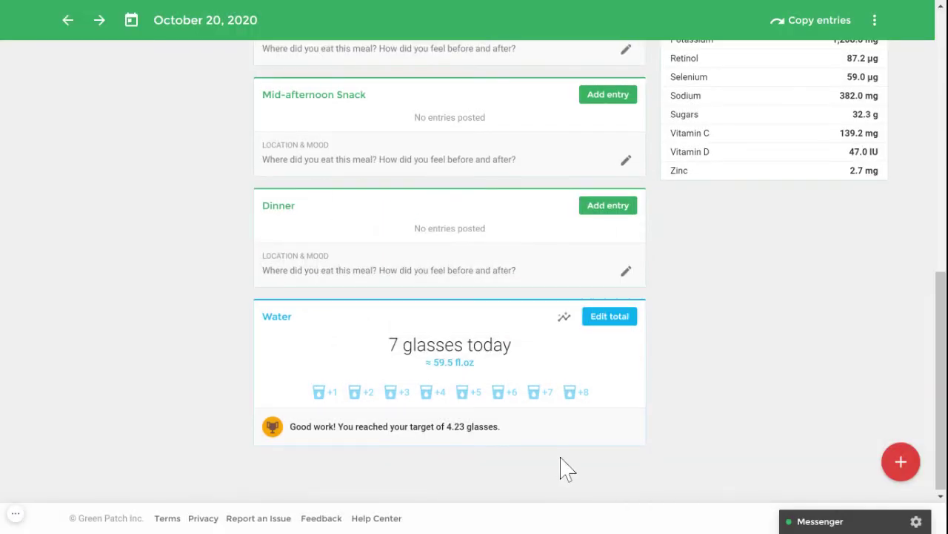
Show the Lifestyle entries for October 20, 2020, and look at the account settings and the Fitbit sync and export options.
scroll(570, 452, up, 8)
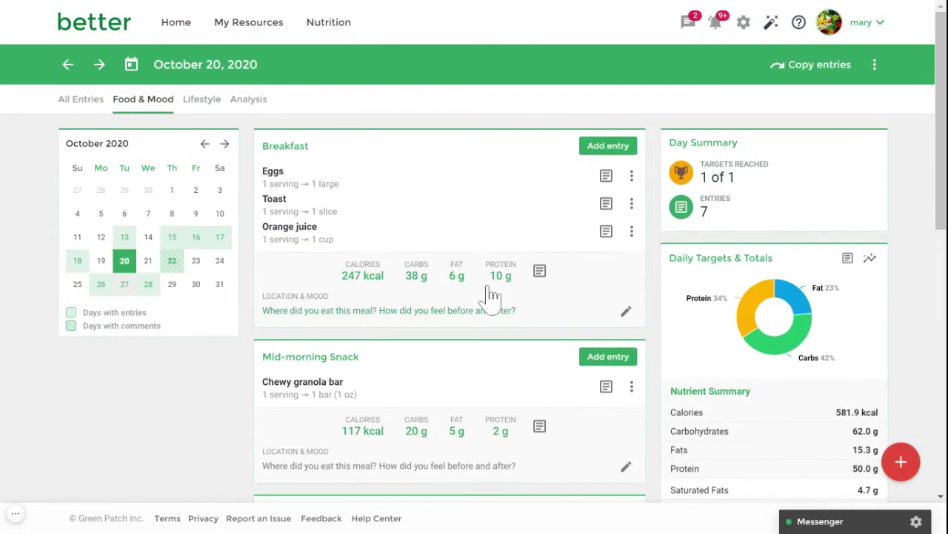
click(198, 103)
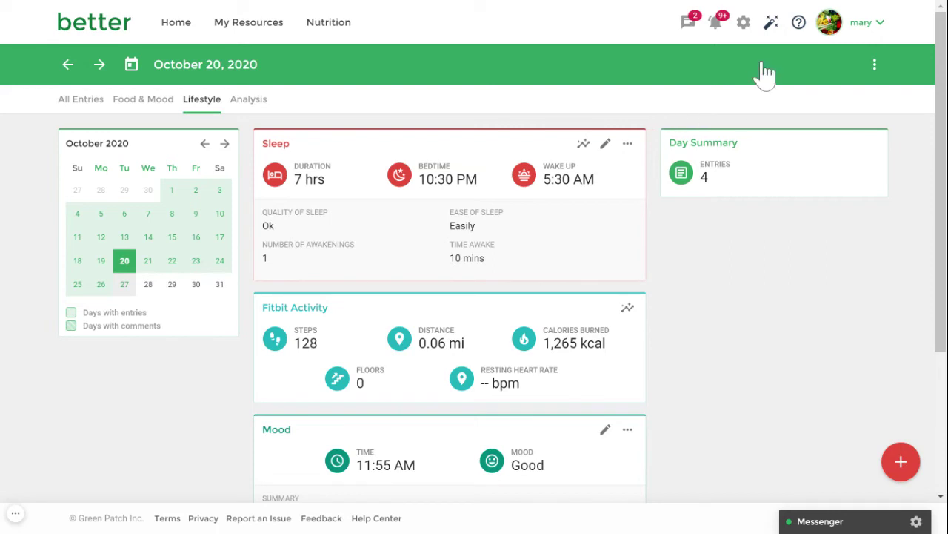
click(744, 24)
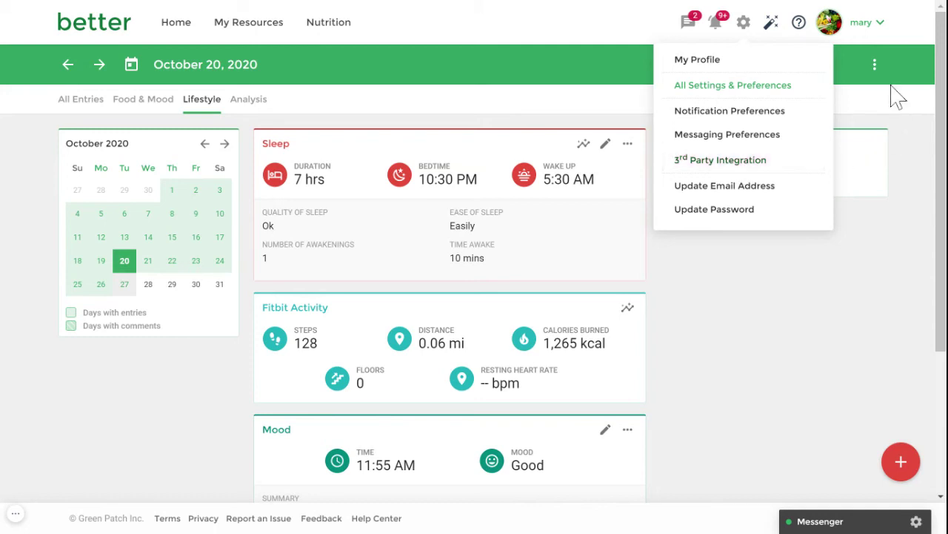
click(875, 65)
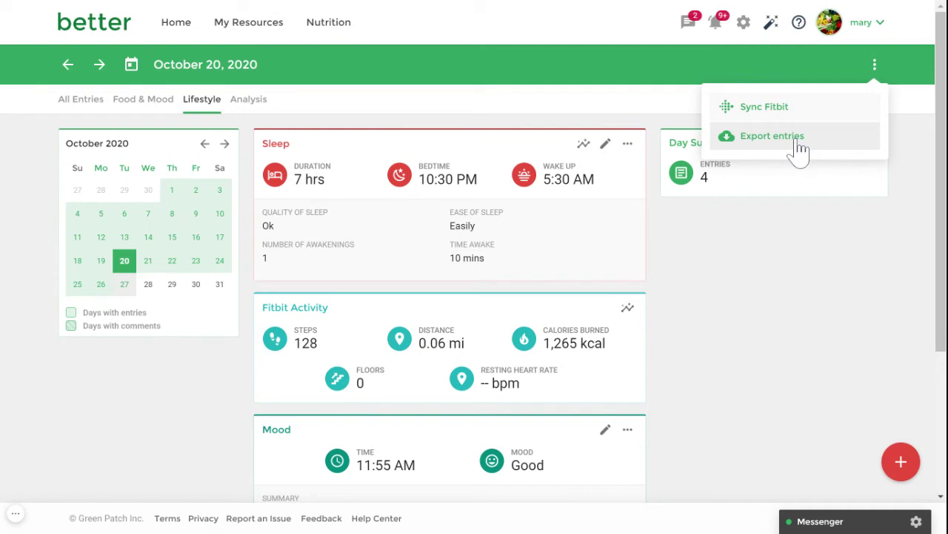
click(903, 474)
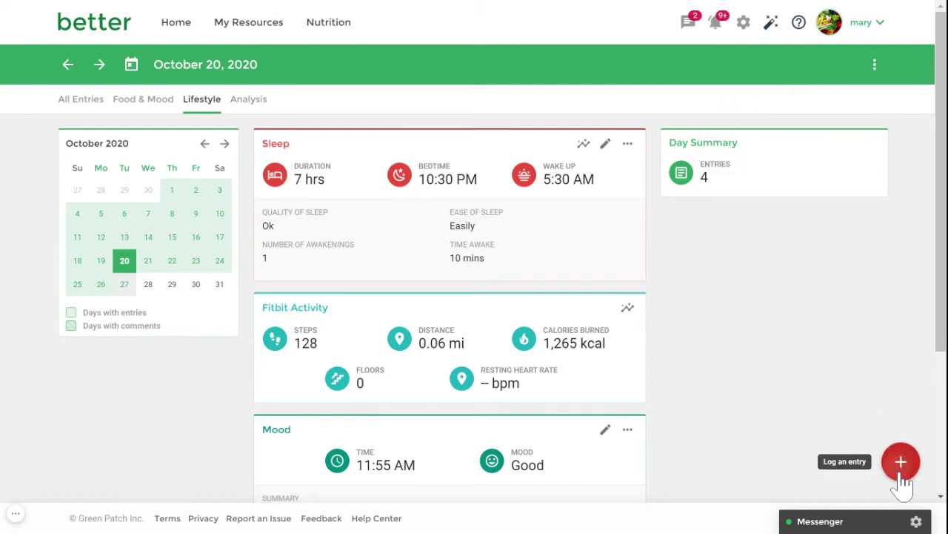
Start a new lifestyle entry for 10/20/2020 and look through the fields for logging an activity.
click(903, 474)
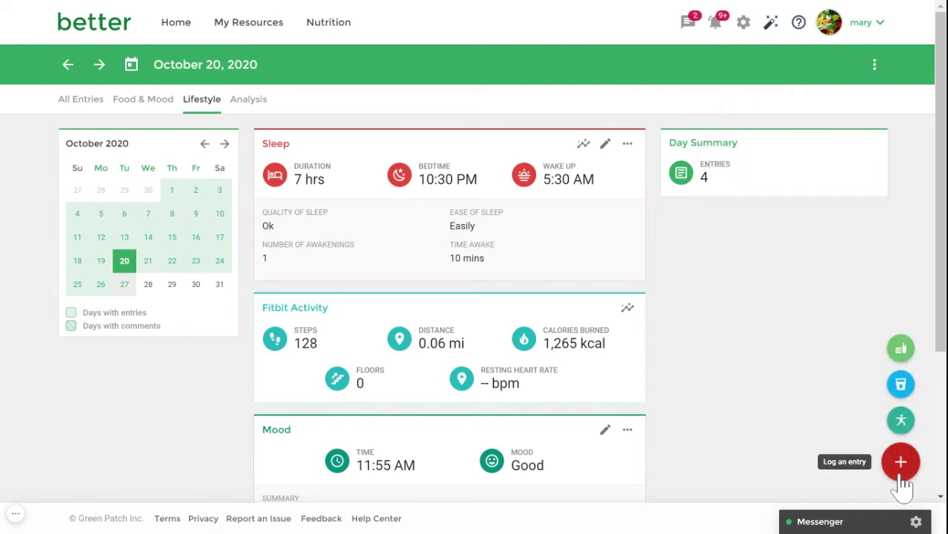
click(904, 423)
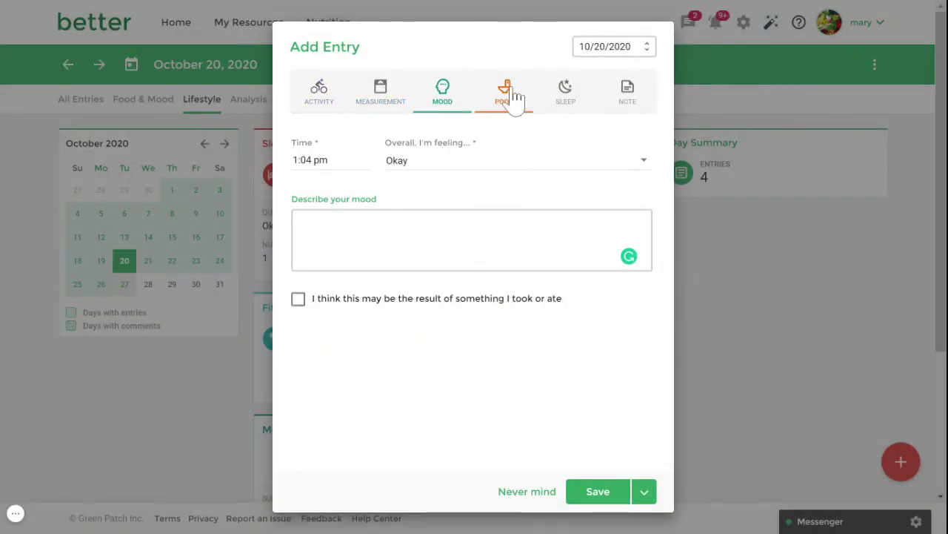
click(318, 108)
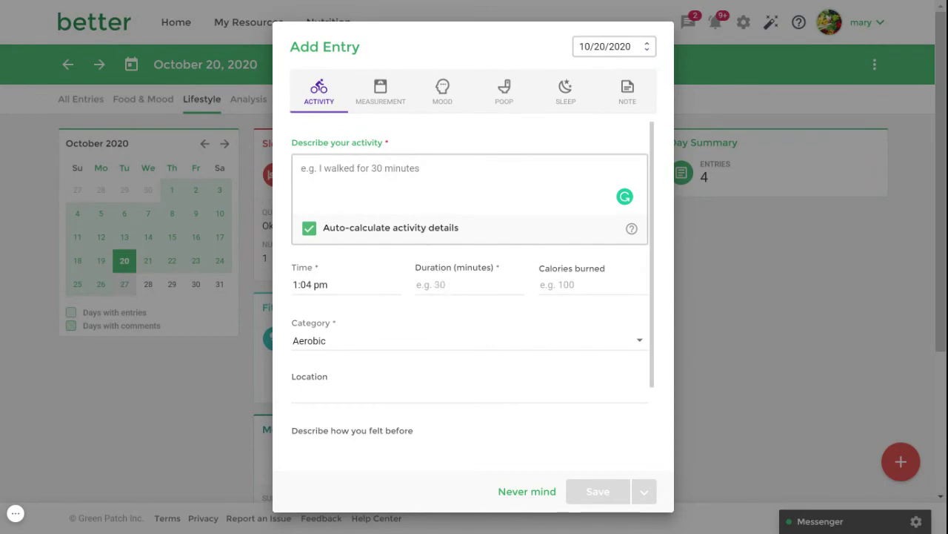
scroll(467, 339, down, 2)
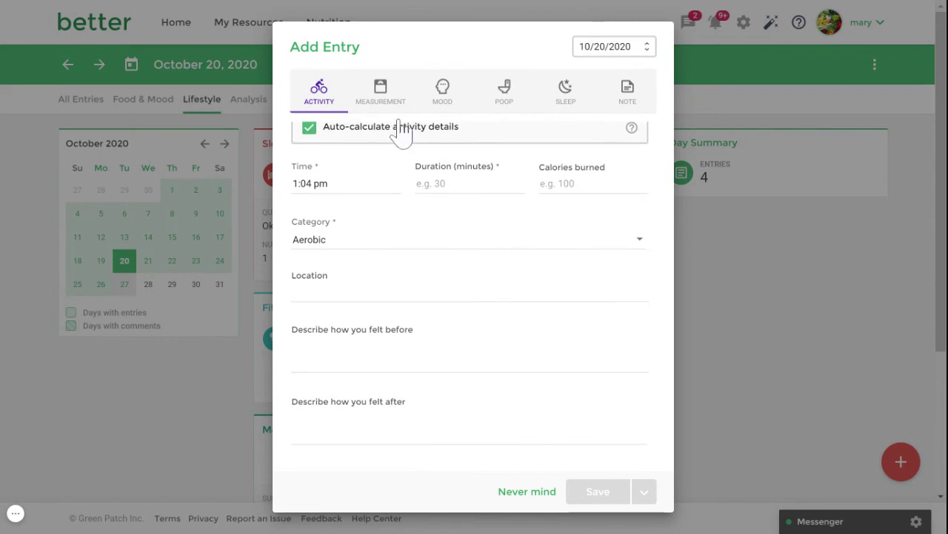
Examine the measurement entry form and the list of additional measurements that can be logged besides weight.
click(387, 99)
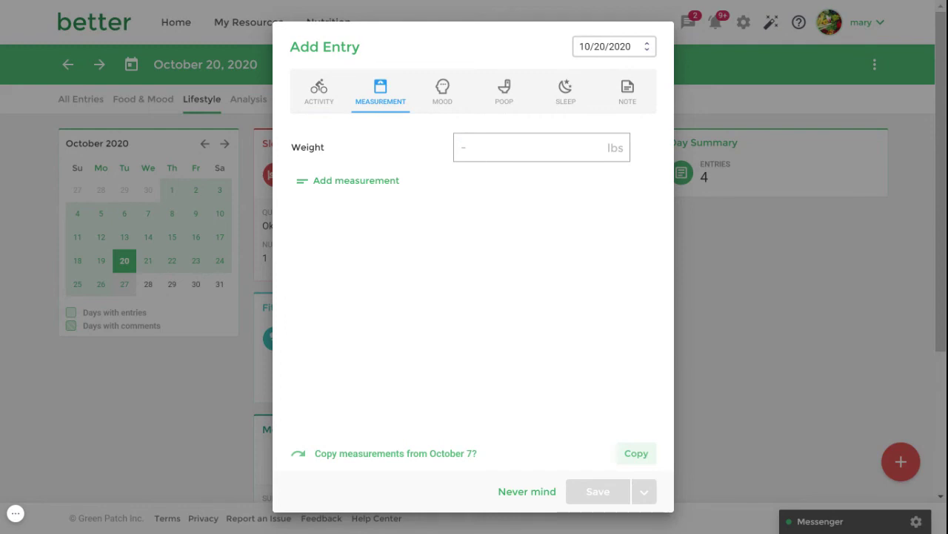
click(317, 155)
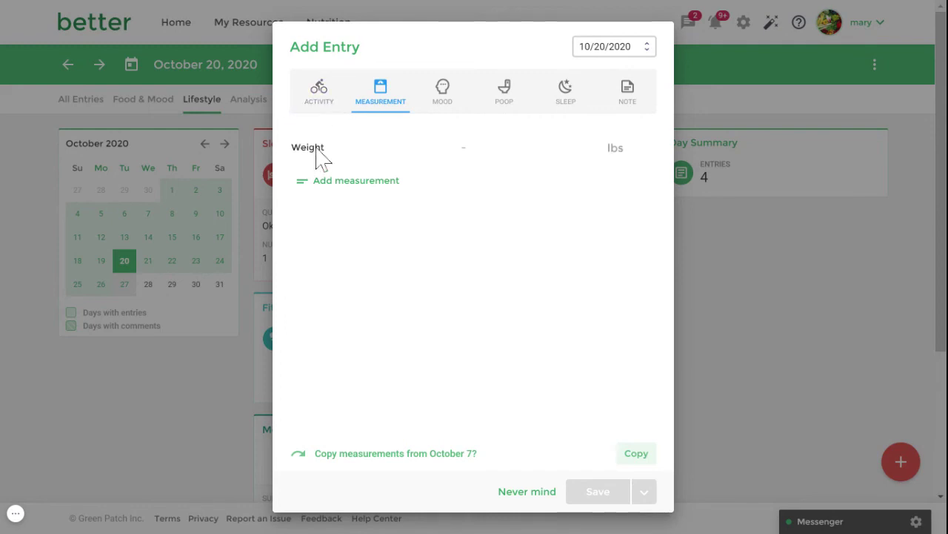
click(322, 181)
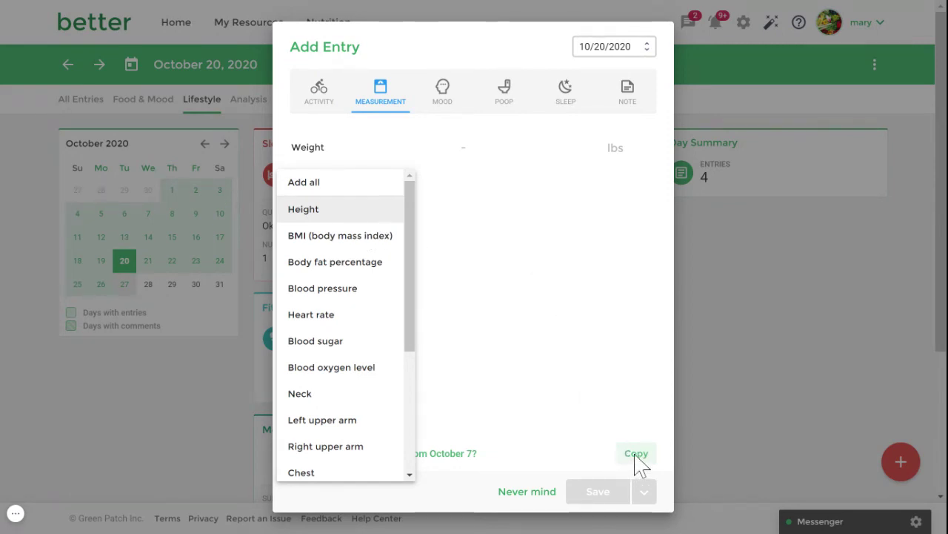
Look through the mood, poop, sleep and note entry forms, and leave without adding an entry.
click(445, 100)
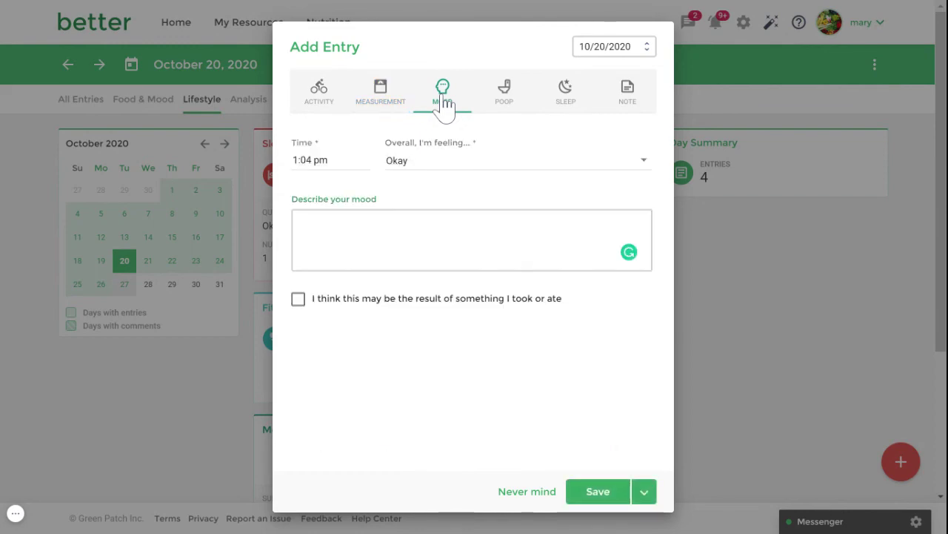
click(507, 105)
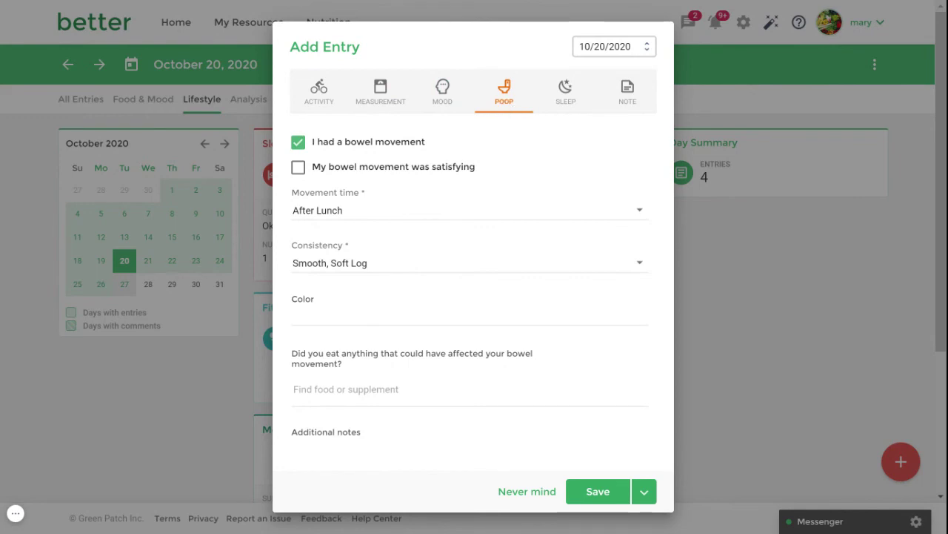
click(567, 112)
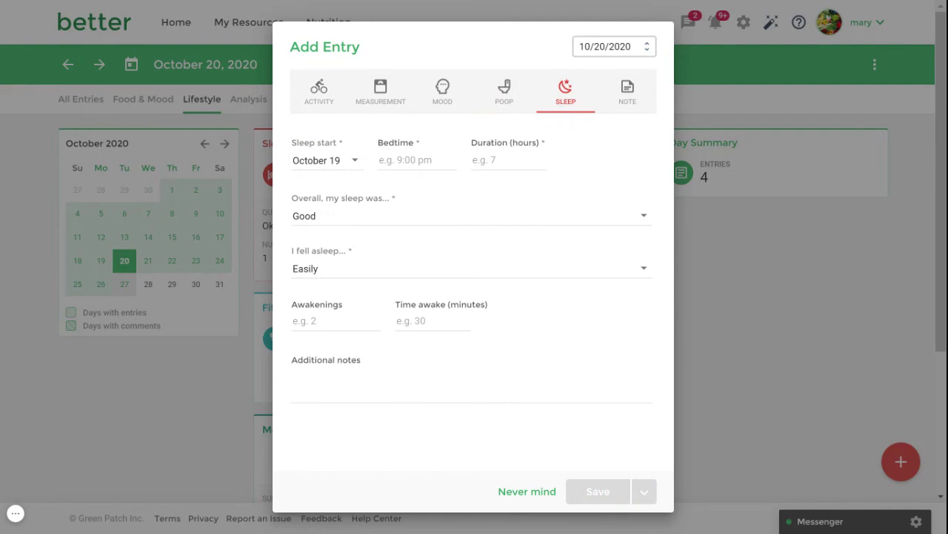
click(625, 113)
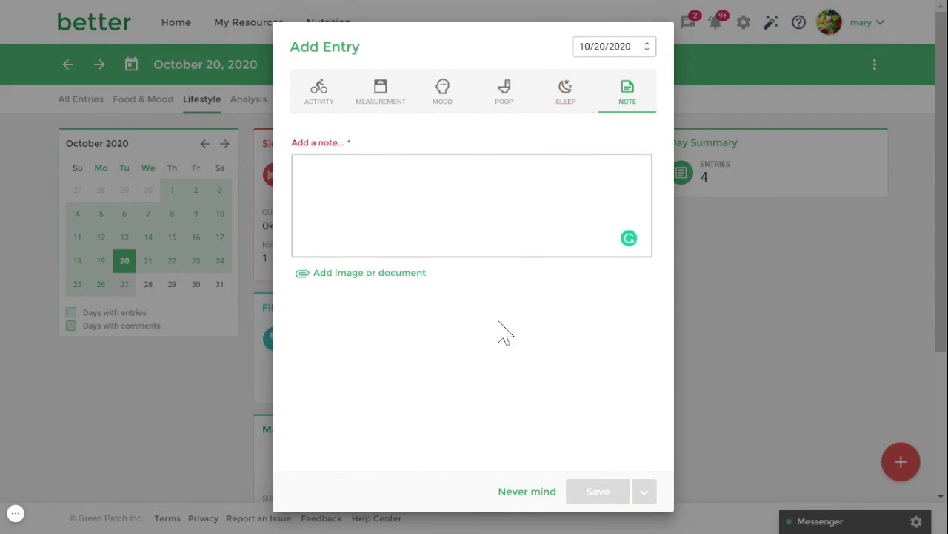
click(525, 493)
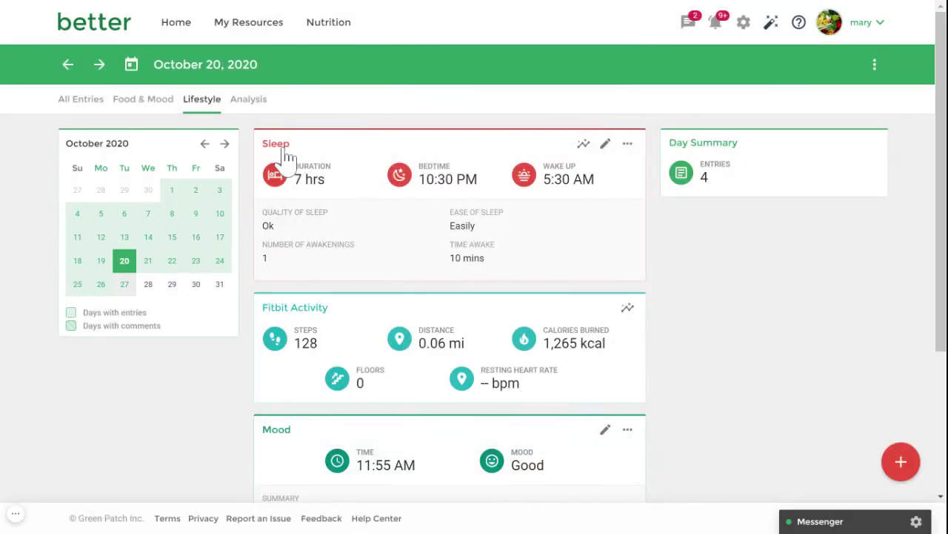
Open the journal analysis and review the nutrient comparison, meal-time and export options for the Nutrient Consumption chart.
click(236, 108)
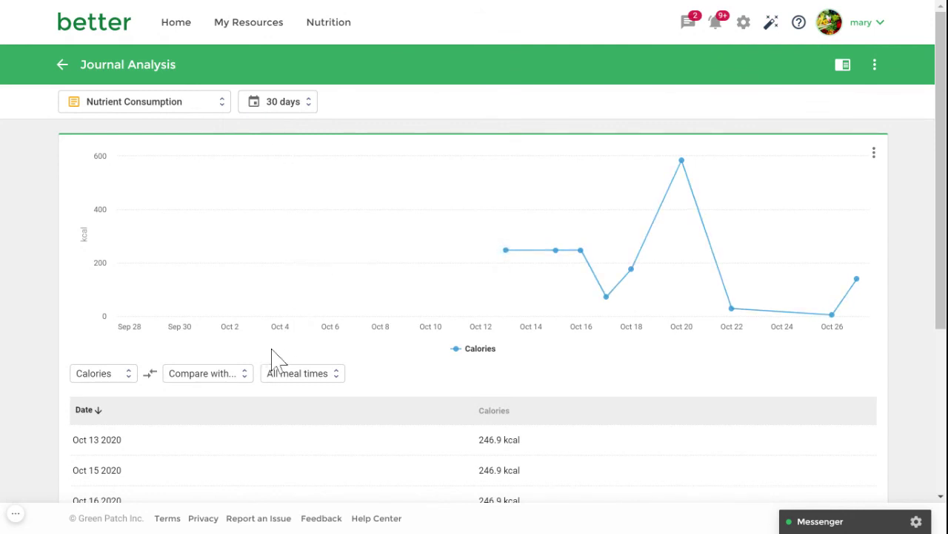
click(212, 377)
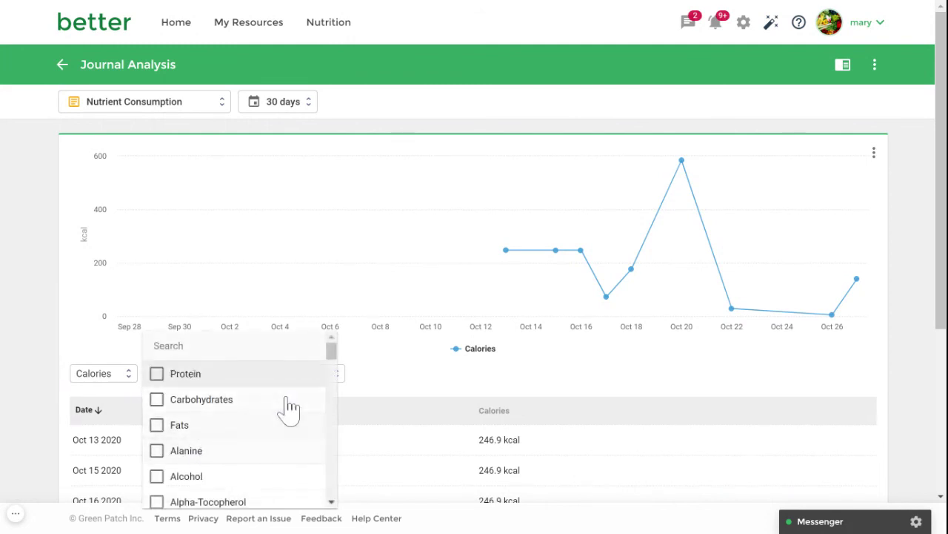
click(386, 378)
click(317, 384)
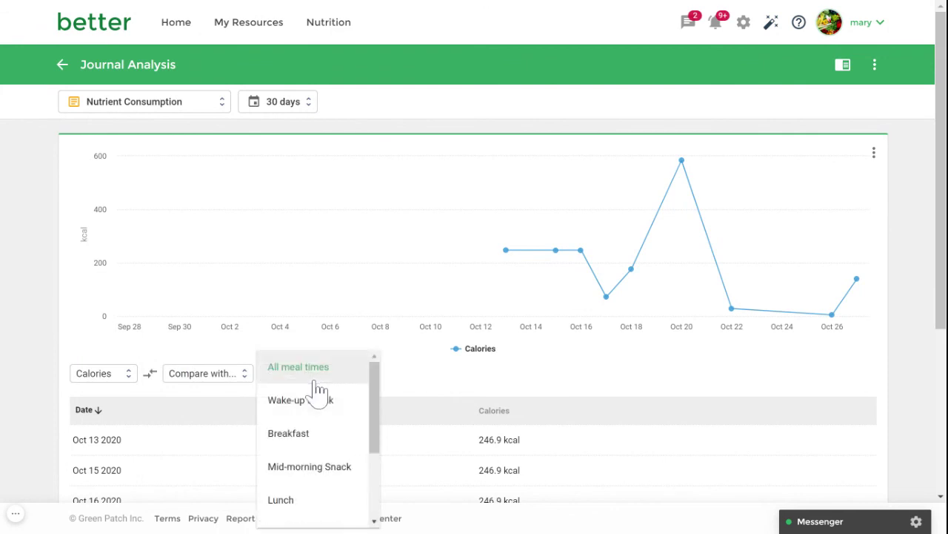
click(437, 404)
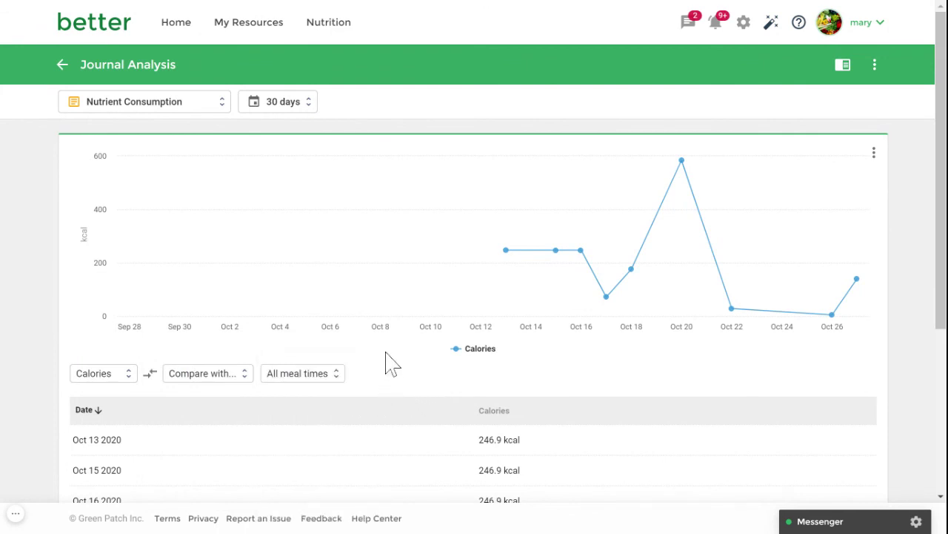
click(875, 69)
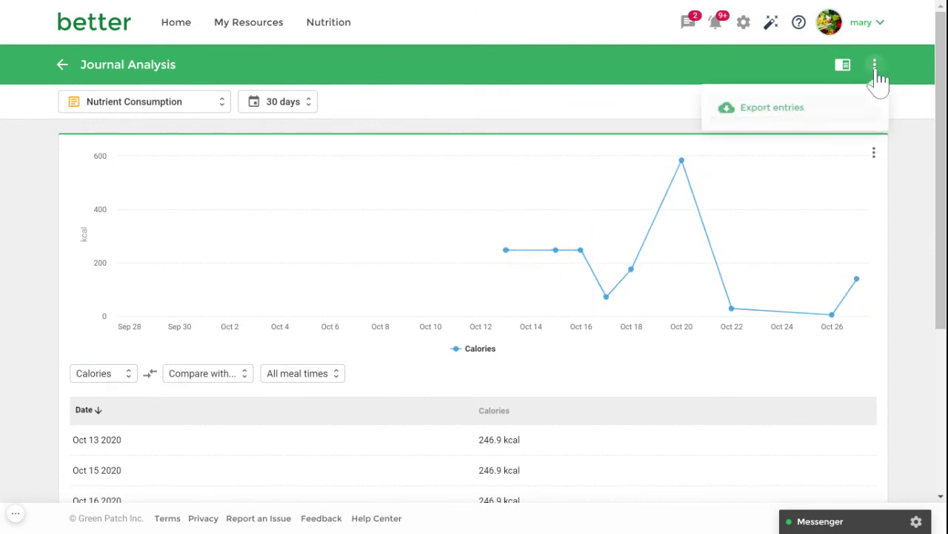